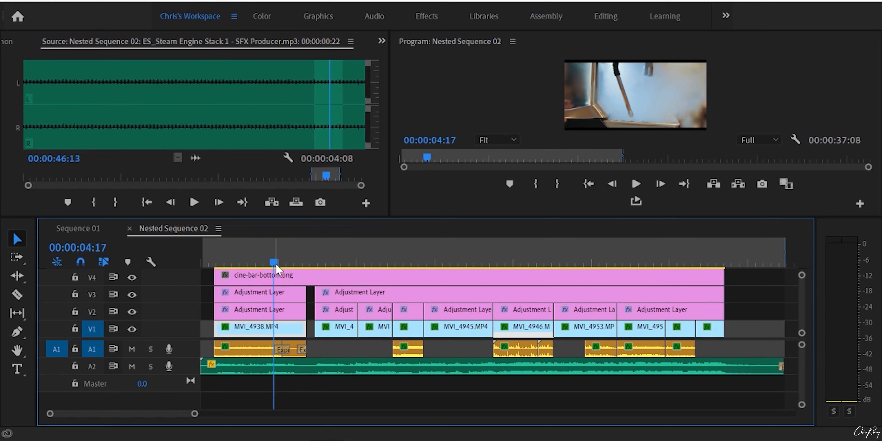
Play Nested Sequence 02 from about 00:00:04:17 through the end of the MVI_4938.MP4 clip to hear its sound effects
mouse_move(269, 267)
mouse_down()
mouse_move(302, 274)
mouse_move(278, 271)
mouse_up()
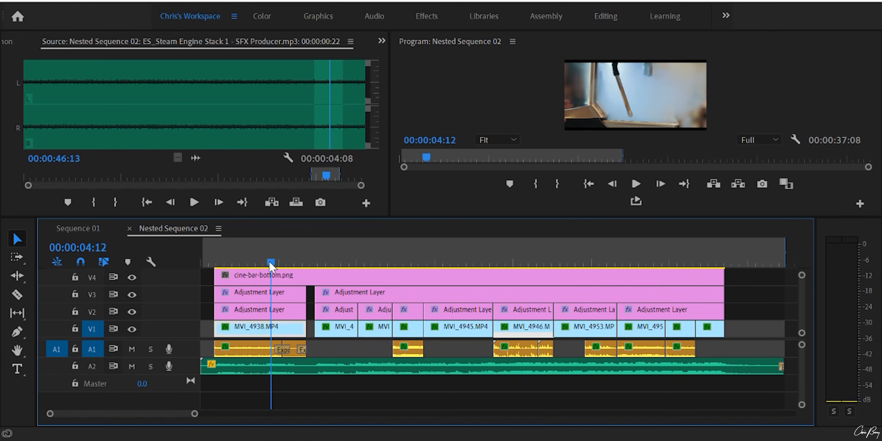
key(space)
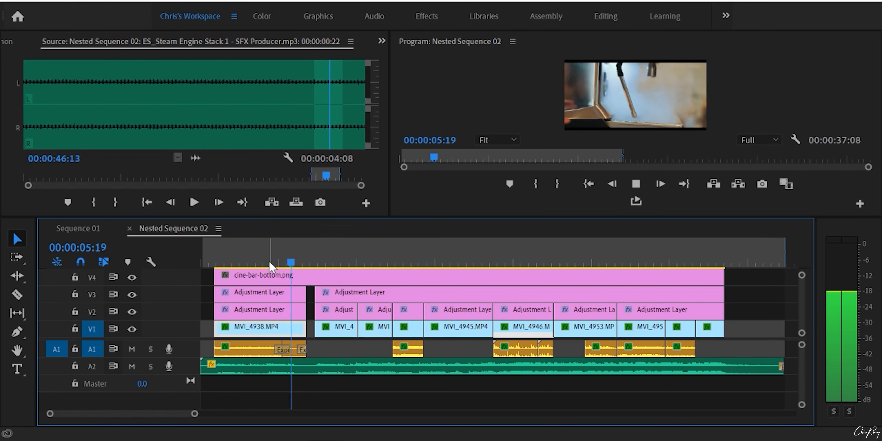
key(space)
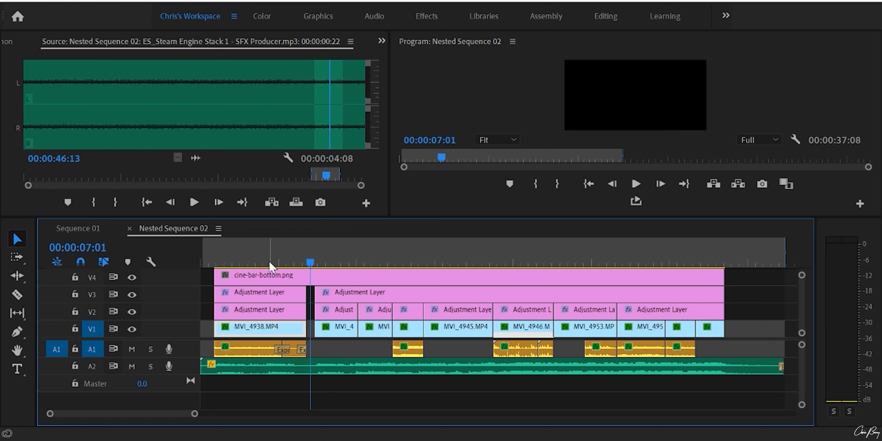
Play the clips after the black gap and open the ES_Grinder Machine sound effect on track A1 in the Source Monitor
click(326, 264)
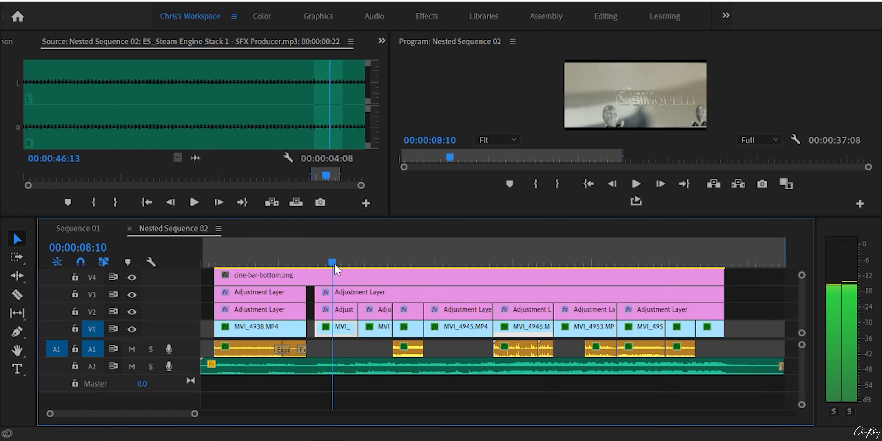
drag(373, 279, 388, 296)
key(space)
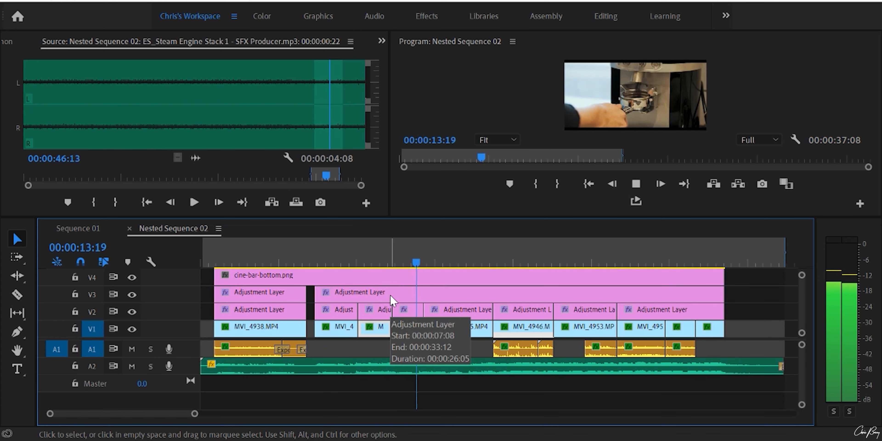
key(space)
drag(430, 257, 401, 268)
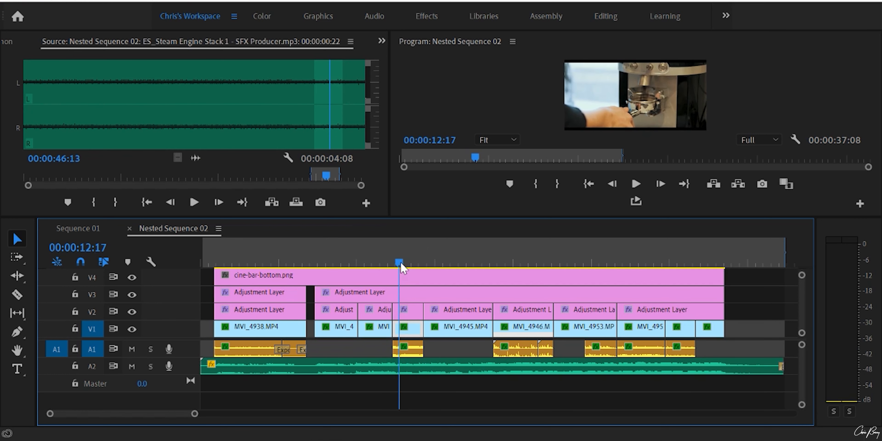
double_click(414, 355)
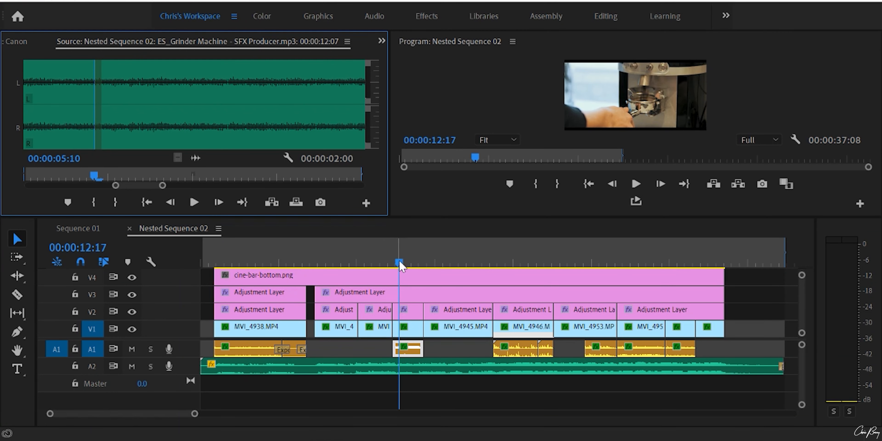
Play through the MVI_4946 clip and open its first sound effect, ES_Blood Spill 1, in the Source Monitor
drag(399, 262, 496, 298)
key(space)
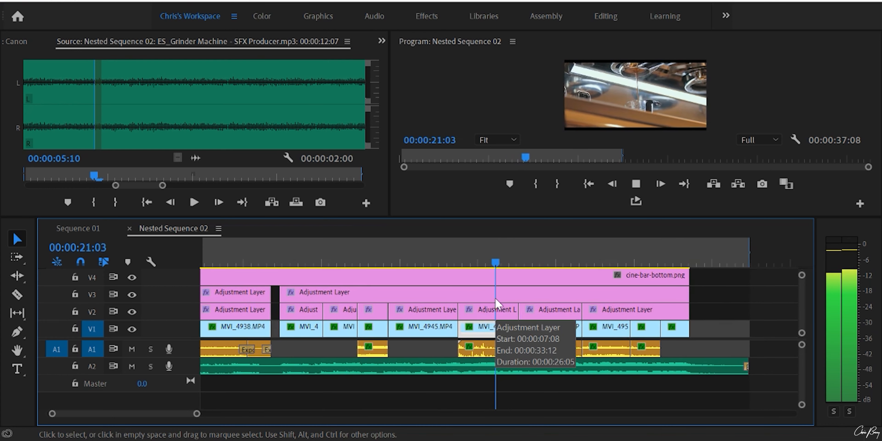
key(space)
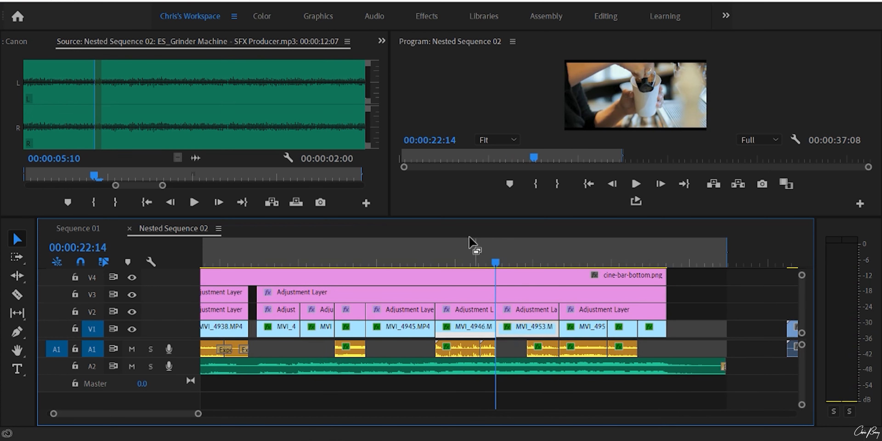
click(464, 243)
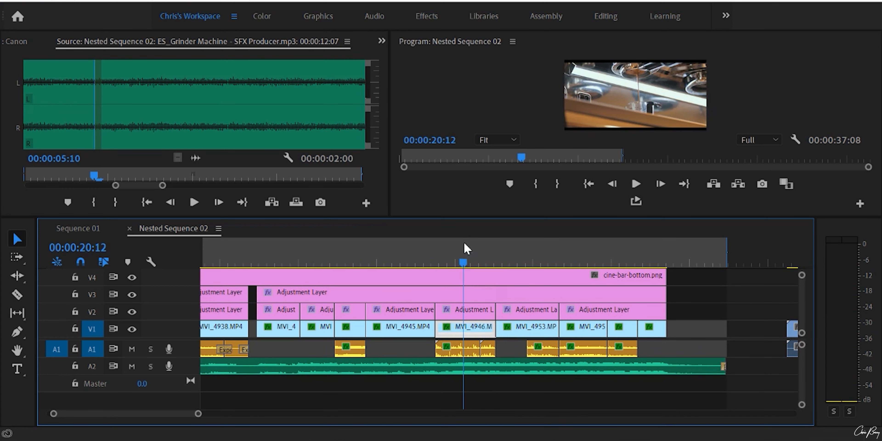
double_click(445, 353)
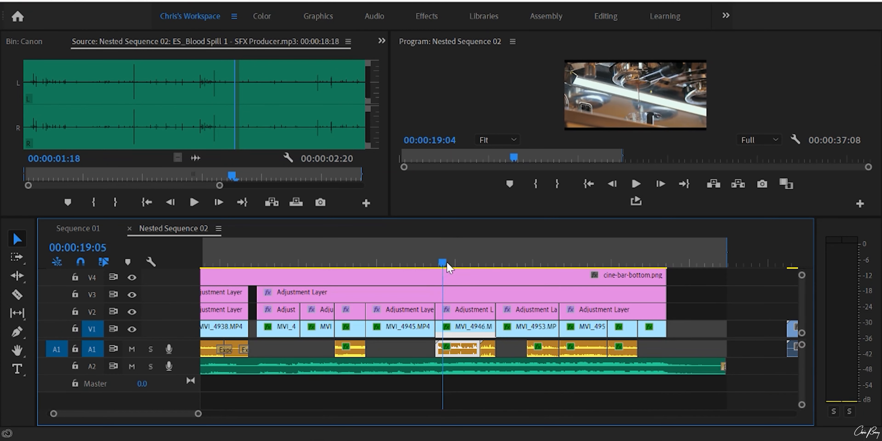
Scrub through the MVI_4946 clip and open the ES_Water Pour Liquid 1 sound effect at its end in the Source Monitor
drag(447, 262, 455, 264)
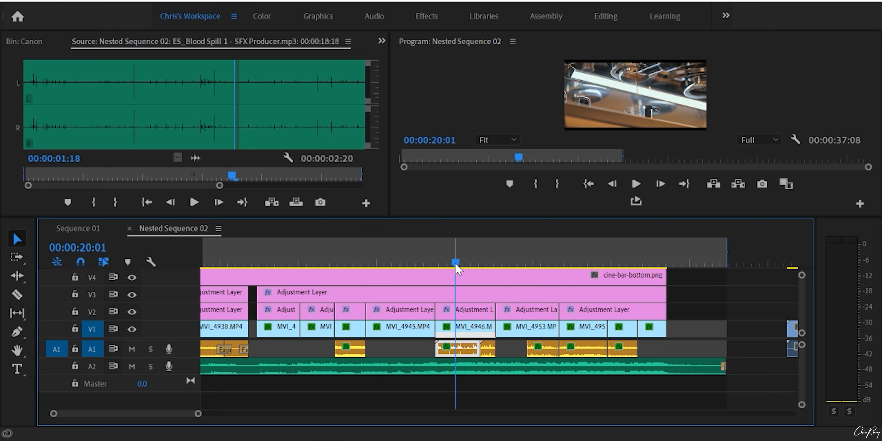
drag(456, 264, 483, 268)
double_click(490, 354)
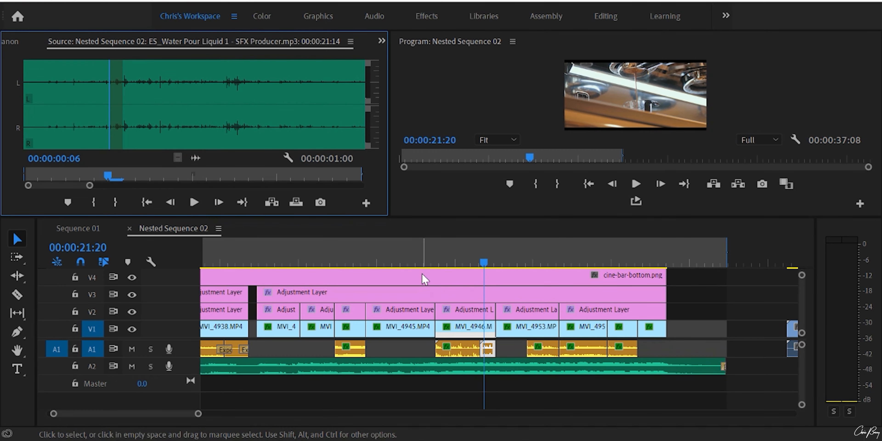
Scrub the end of the MVI_4946 clip and play across the cut into MVI_4953 to hear the pouring sound
click(492, 262)
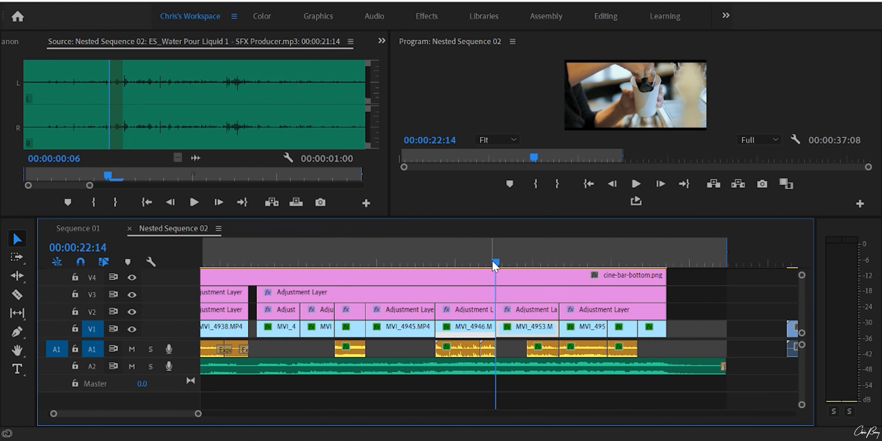
drag(492, 260, 484, 260)
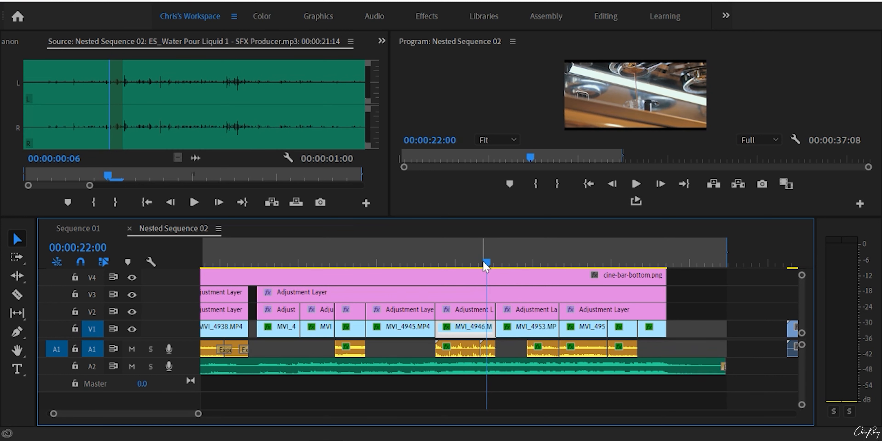
mouse_move(485, 265)
mouse_down()
mouse_move(528, 268)
mouse_move(492, 271)
mouse_up()
key(space)
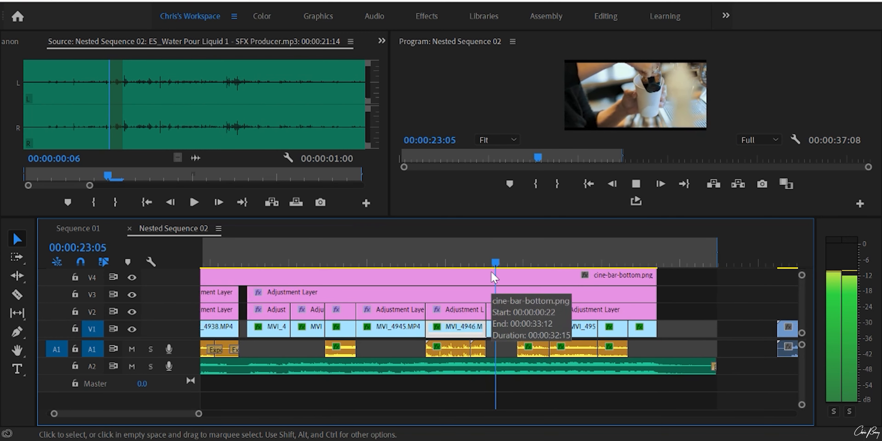
key(space)
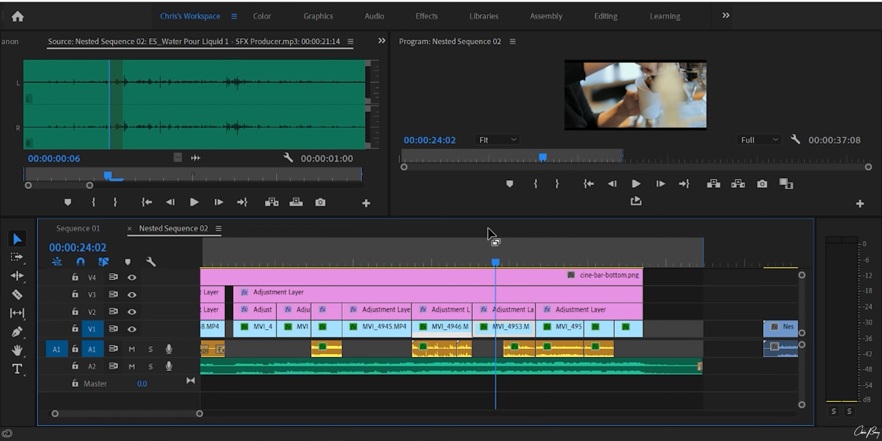
Scrub to the second half of the MVI_4953 clip and open its ES_Coffee Pour sound effect in the Source Monitor
drag(498, 267, 526, 266)
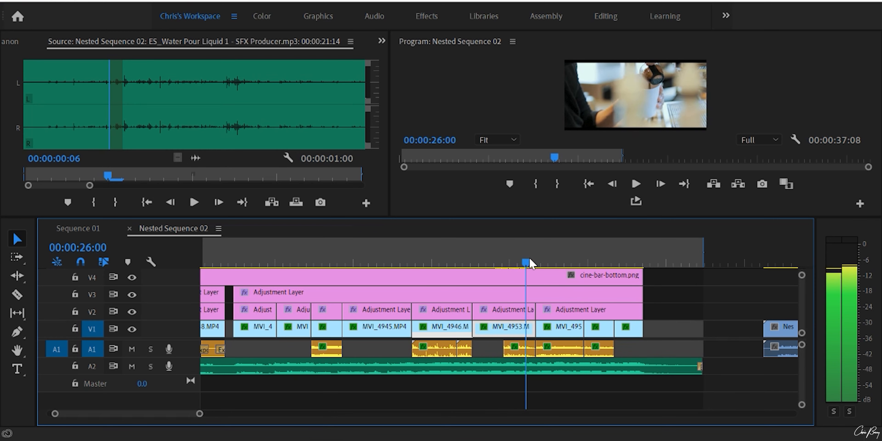
drag(537, 263, 506, 261)
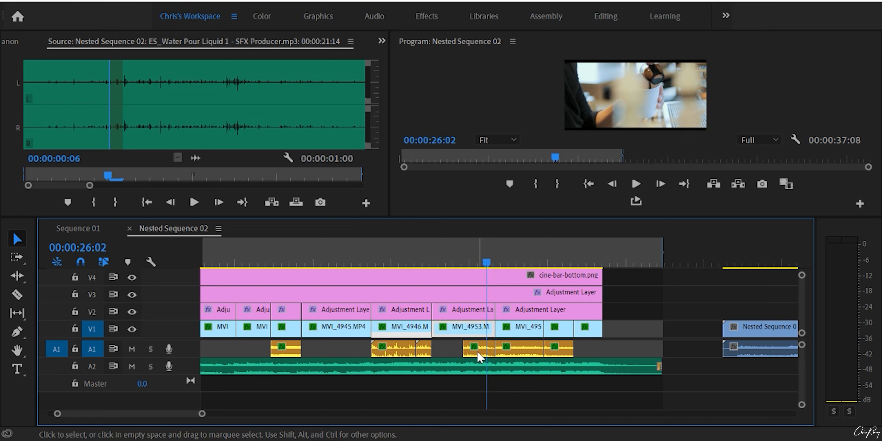
double_click(477, 350)
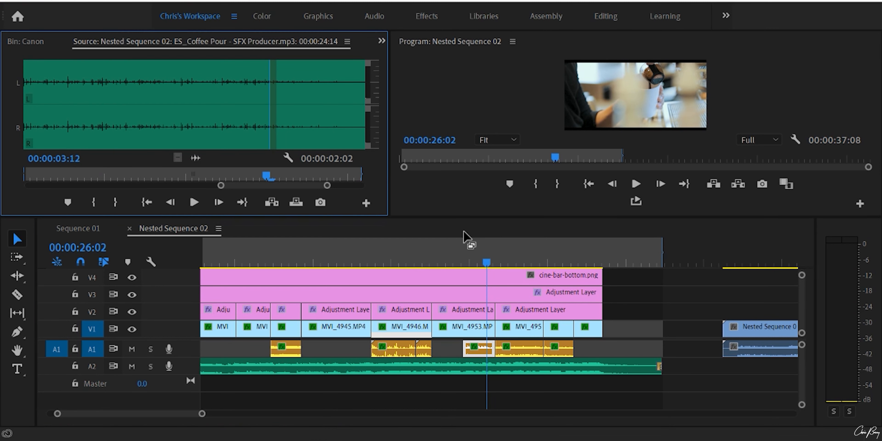
Play into the milk-steaming clip after MVI_4953 and open its ES_Cleaners Steam sound effect in the Source Monitor
drag(485, 264, 494, 269)
key(space)
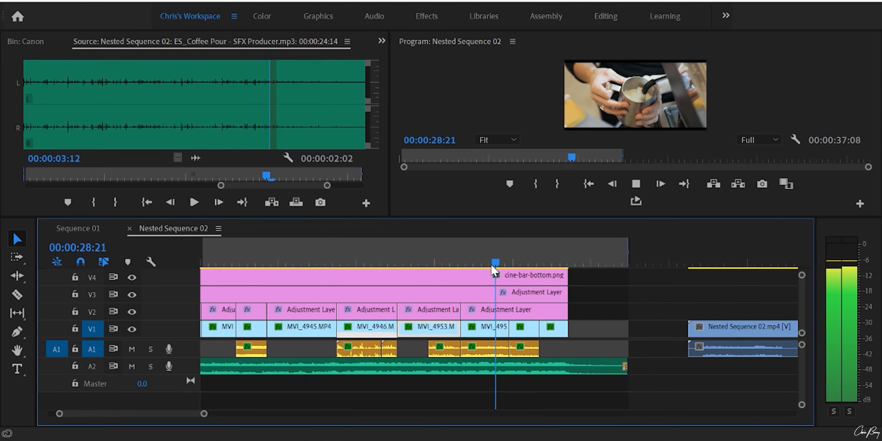
key(space)
drag(498, 261, 472, 263)
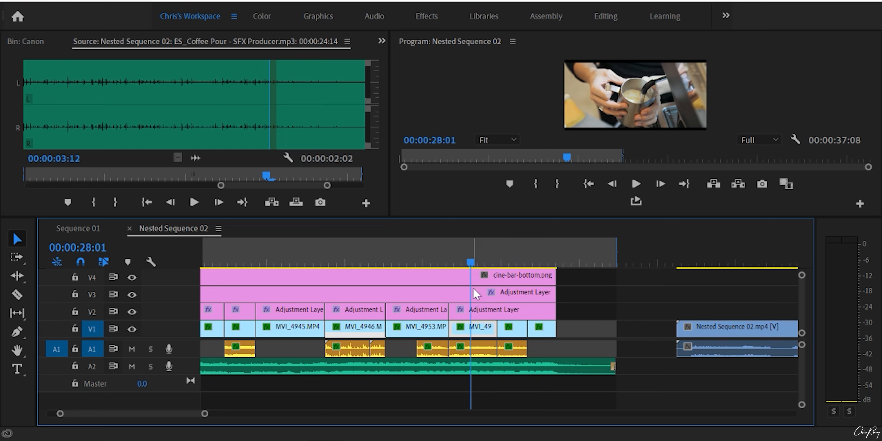
double_click(478, 343)
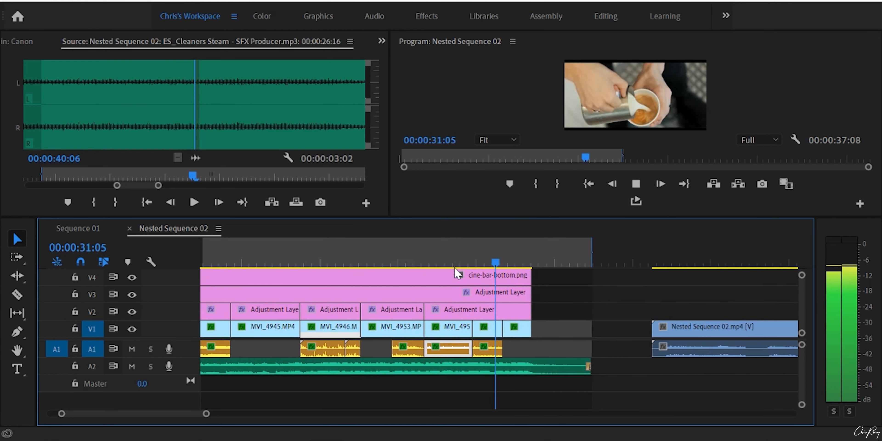
Stop playback, return to 00:00:30:14 in the milk-pouring clip and open its ES_Pour Water 1 sound effect in the Source Monitor
key(space)
click(476, 250)
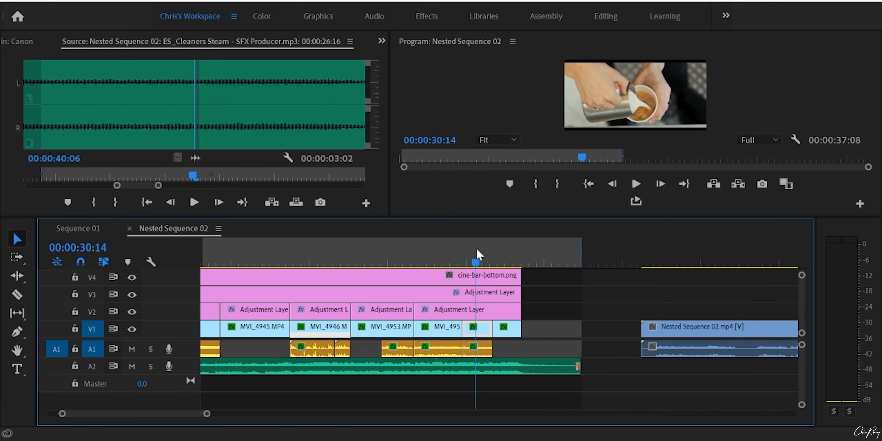
double_click(481, 355)
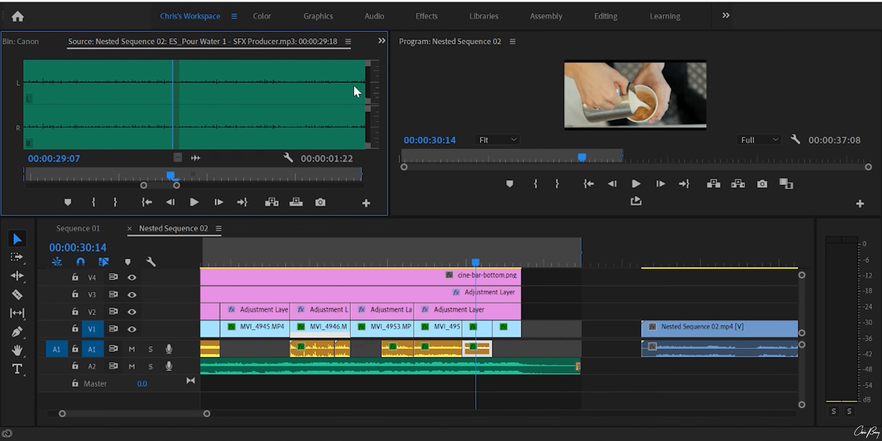